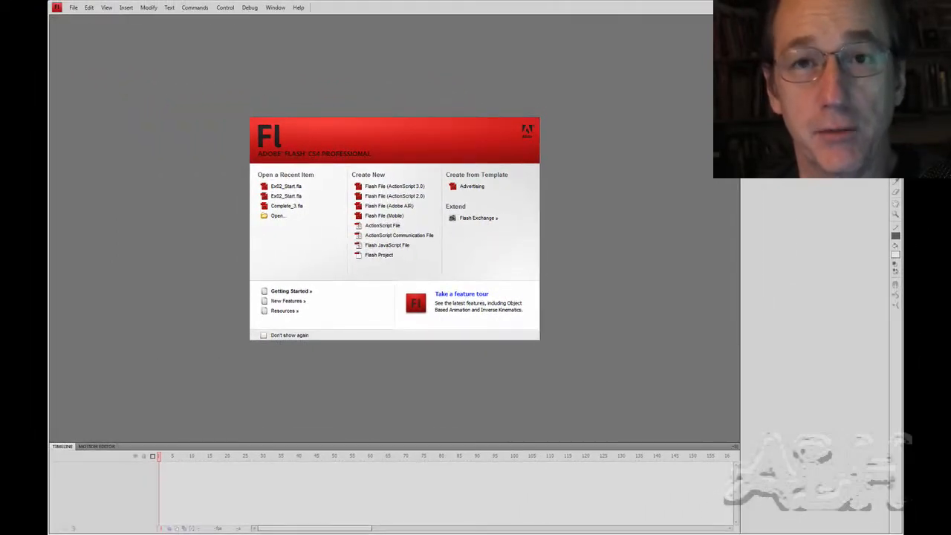
Open Ex02_Start.fla from the ShapeObjectGroupDraw folder.
click(74, 12)
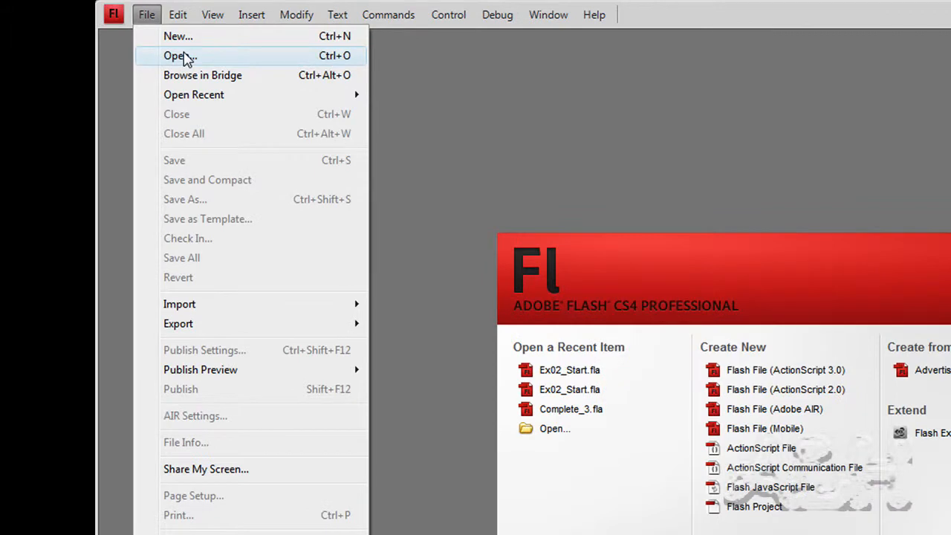
click(95, 26)
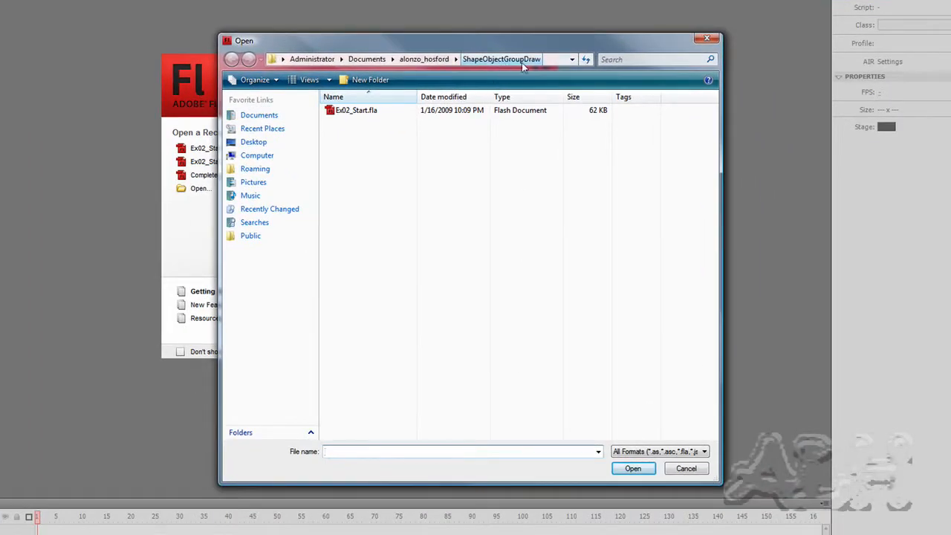
click(354, 117)
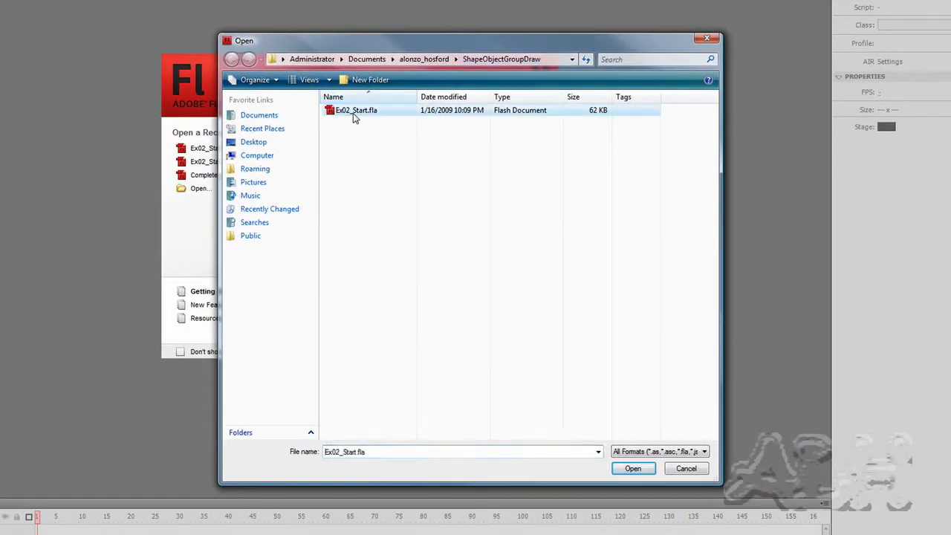
click(632, 468)
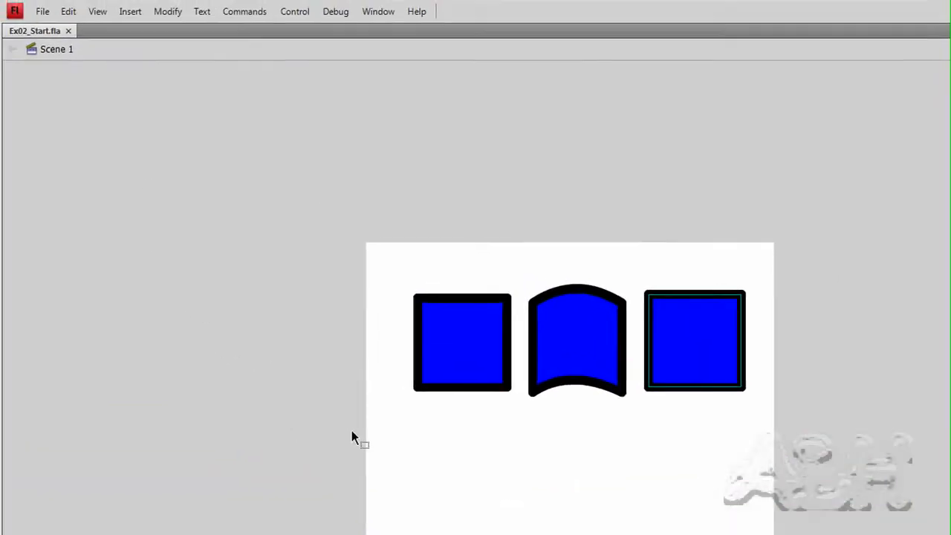
Select the left square's parts, the curved figure and the right square one at a time to examine each one's object type.
click(459, 354)
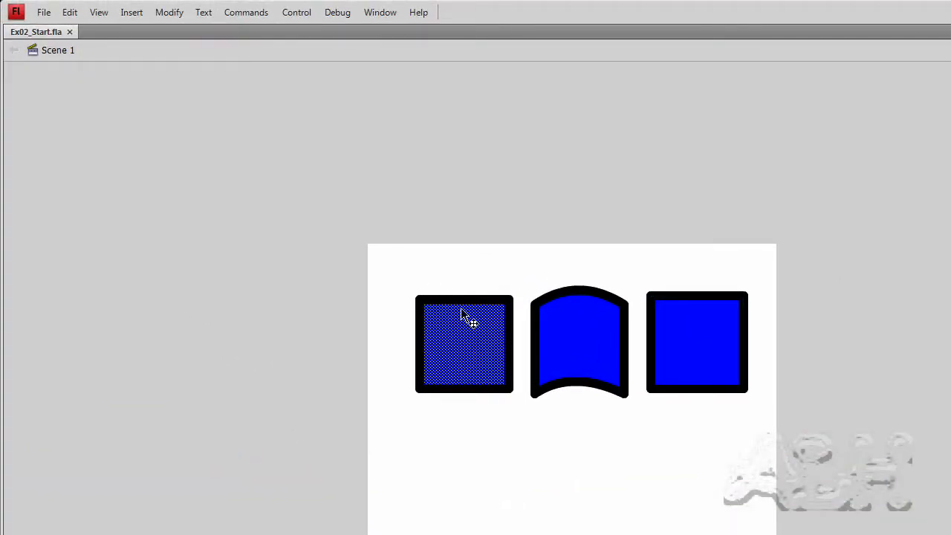
click(460, 301)
click(470, 345)
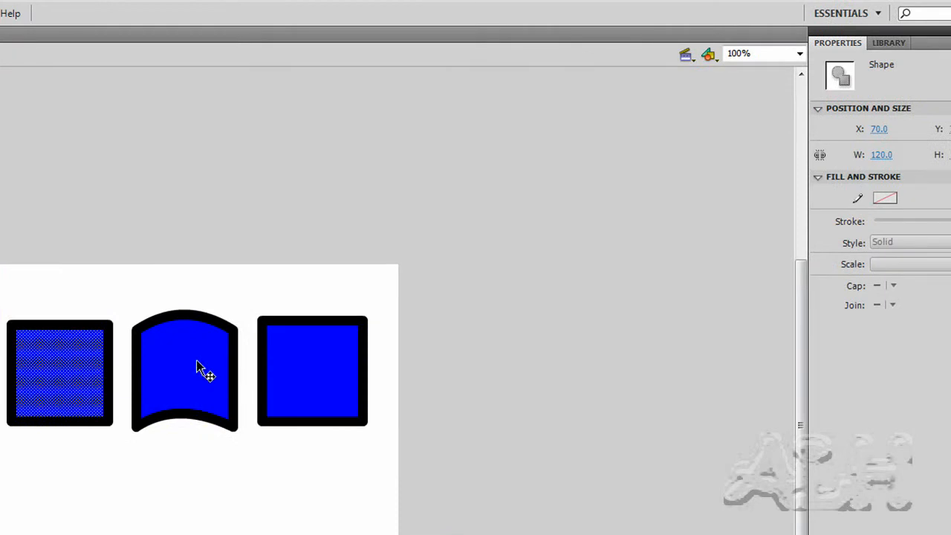
click(197, 368)
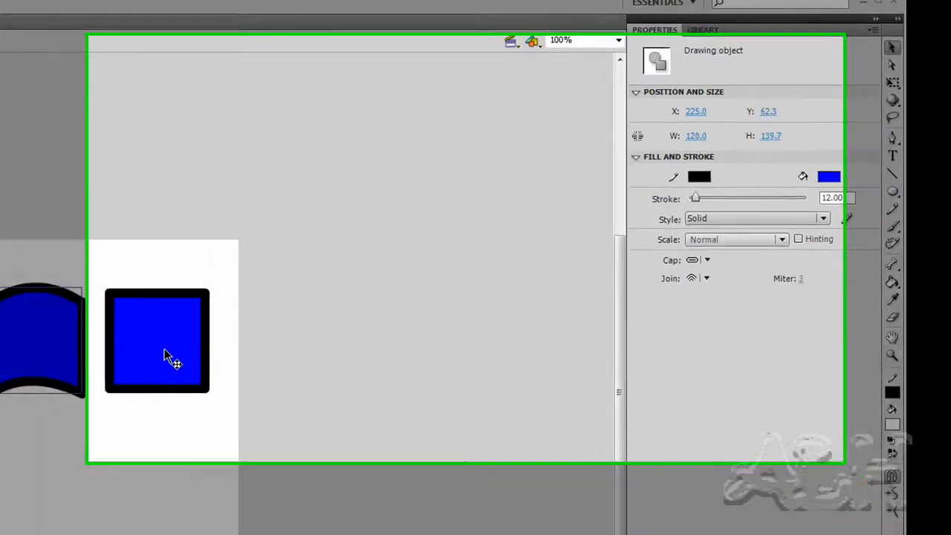
click(183, 348)
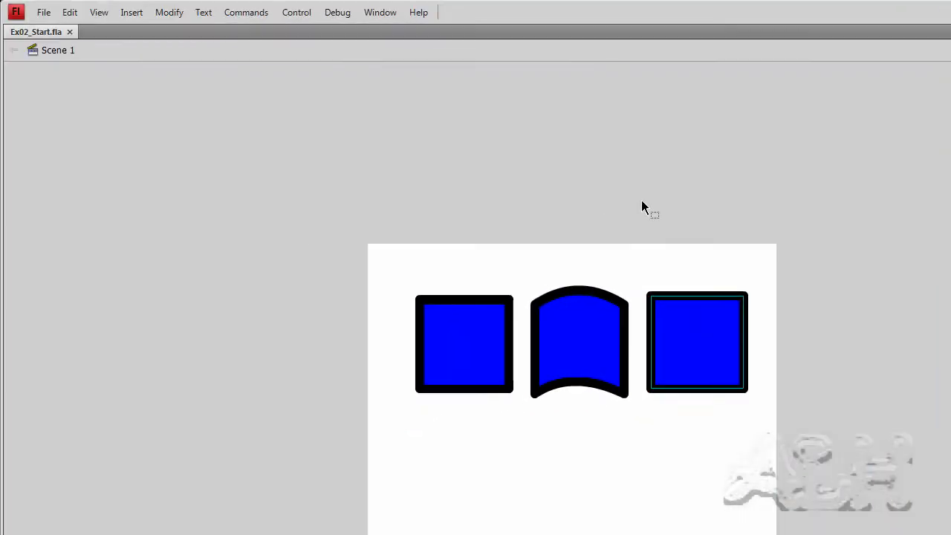
Move the curved drawing object over the left square's corner and return it to its place between the squares.
click(590, 349)
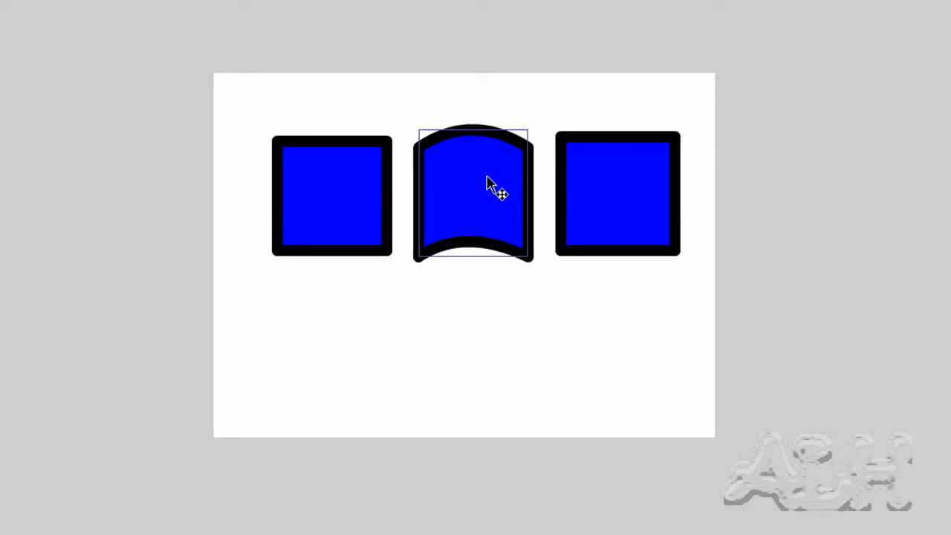
drag(485, 180, 425, 152)
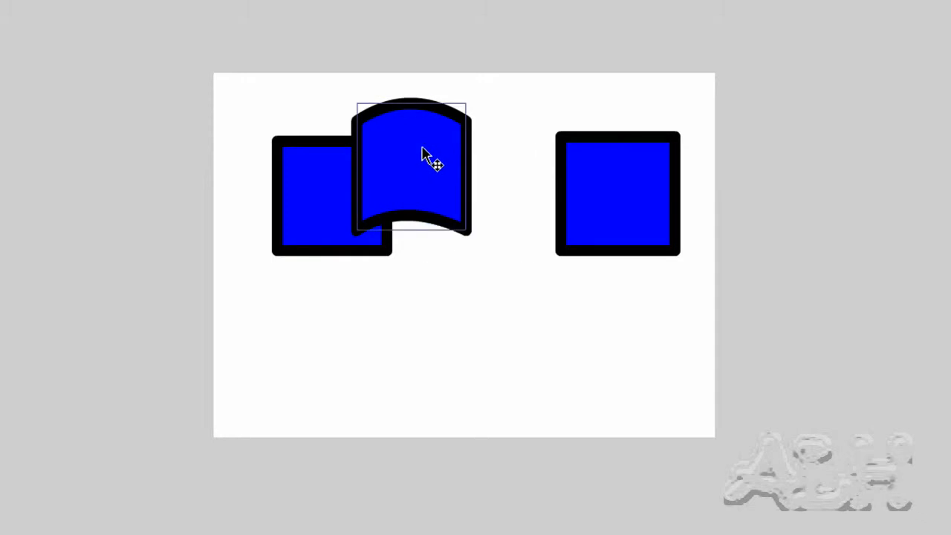
drag(421, 147, 468, 163)
drag(34, 328, 34, 329)
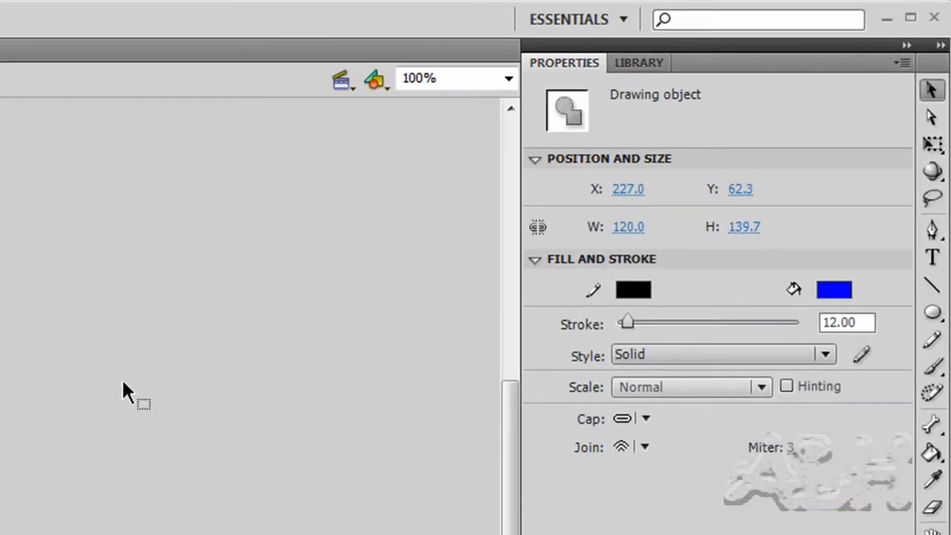
With Object Drawing off, draw a red circle about 77.5 px wide with a black 12-point stroke below the curved object.
click(932, 313)
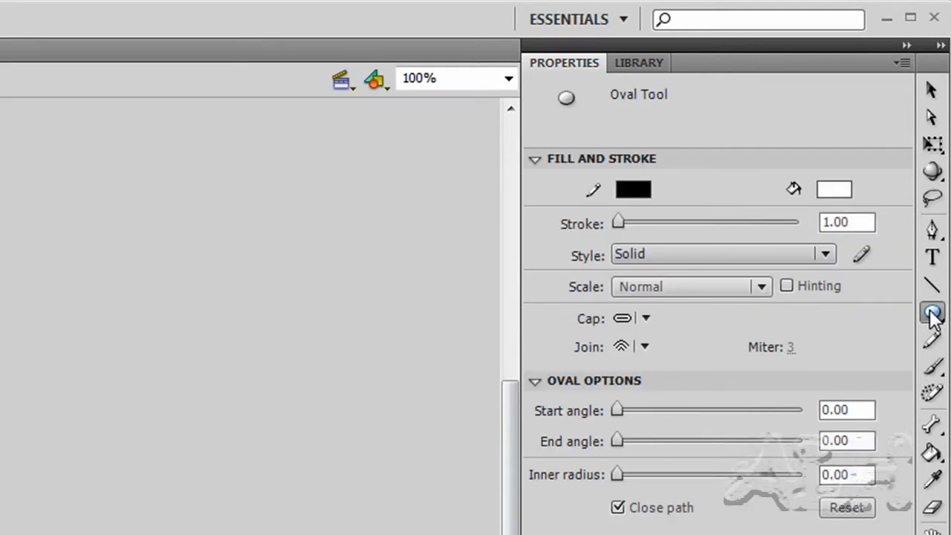
click(838, 196)
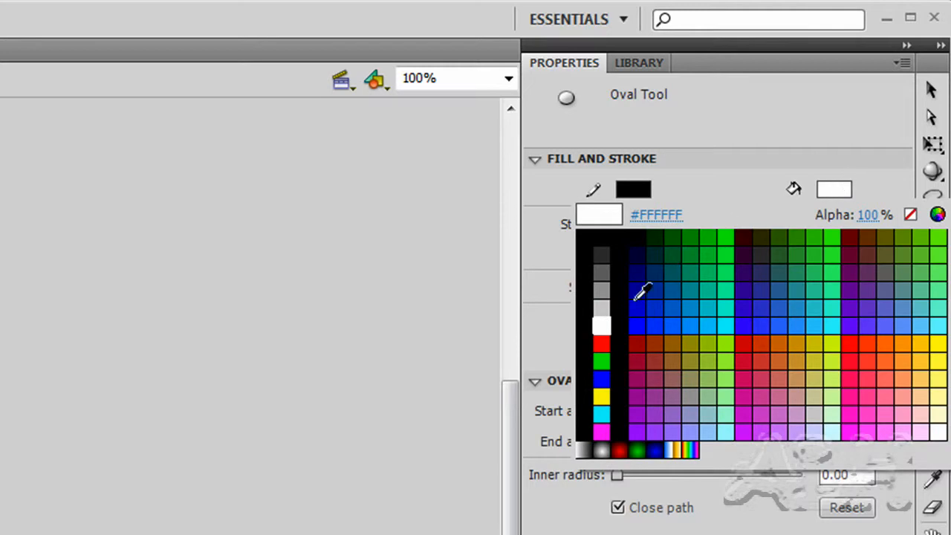
click(601, 341)
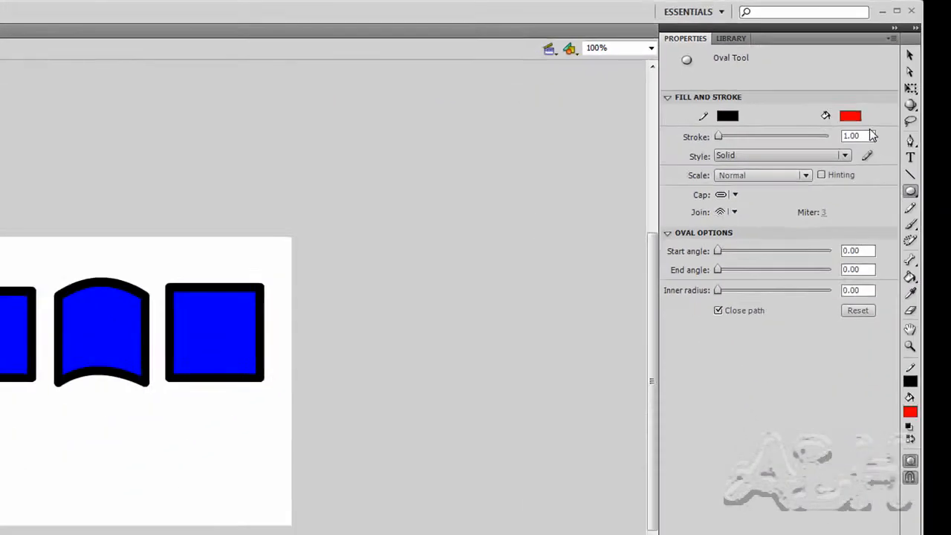
click(838, 220)
text(12)
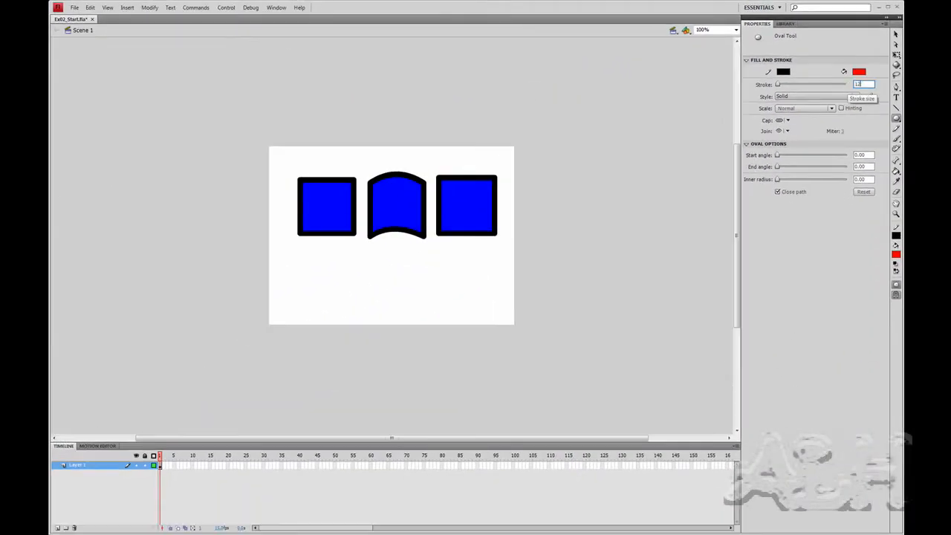
key(Return)
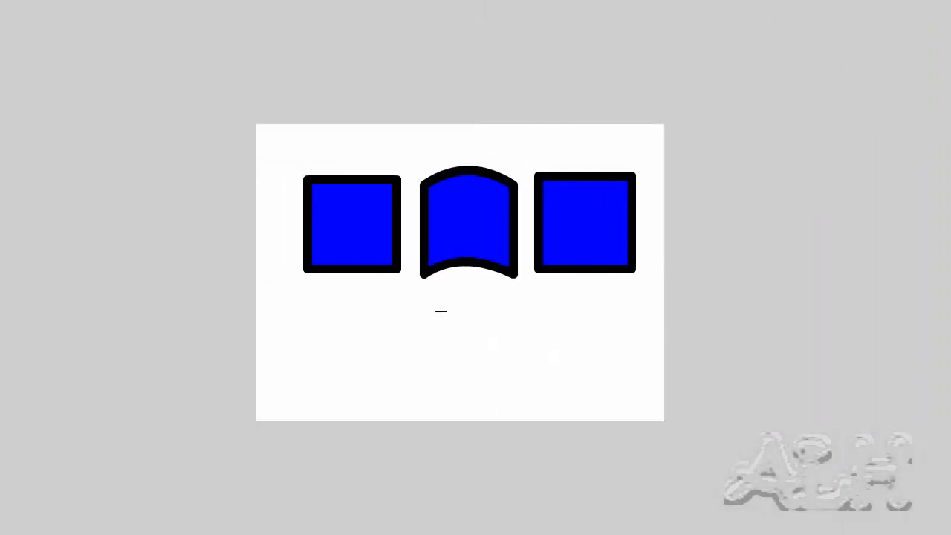
drag(440, 310, 498, 370)
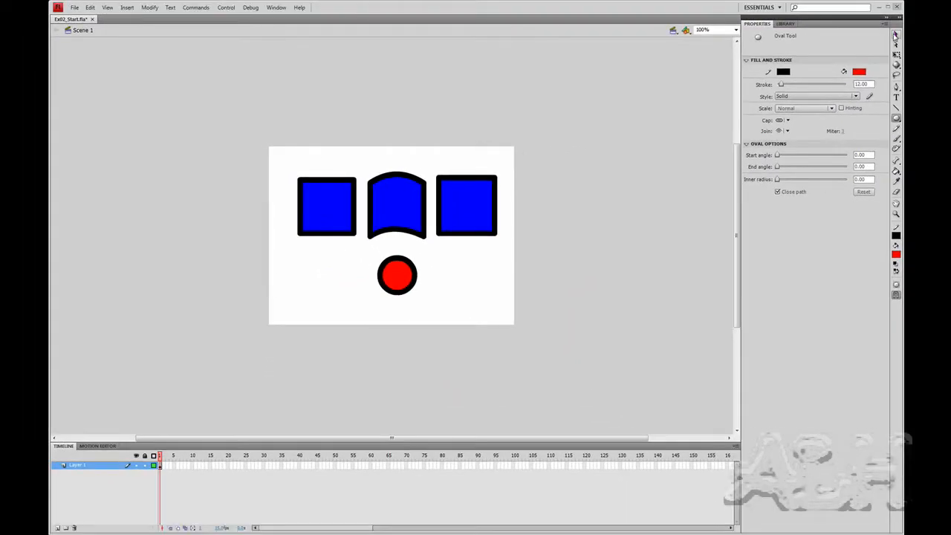
Deselect the red circle over the left square's lower right corner and pull it away to cut into the square.
click(895, 35)
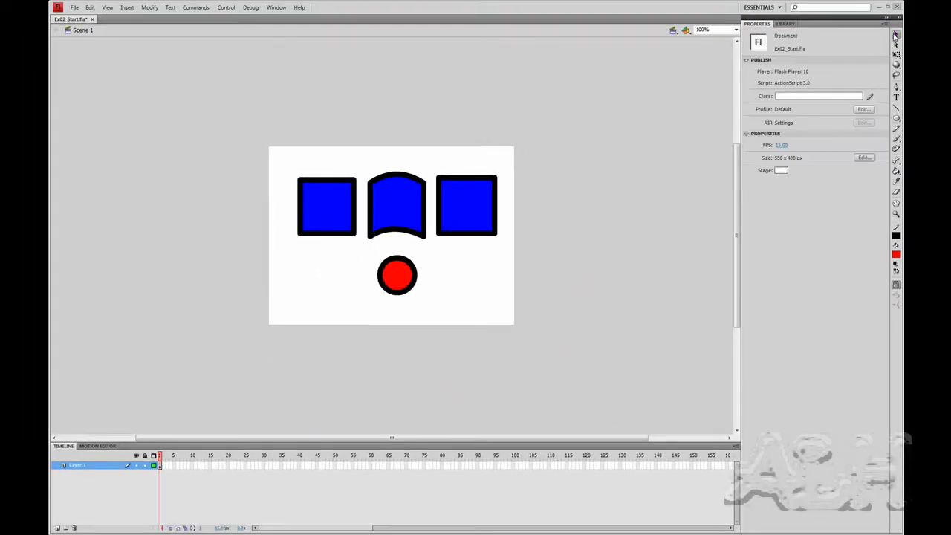
click(398, 283)
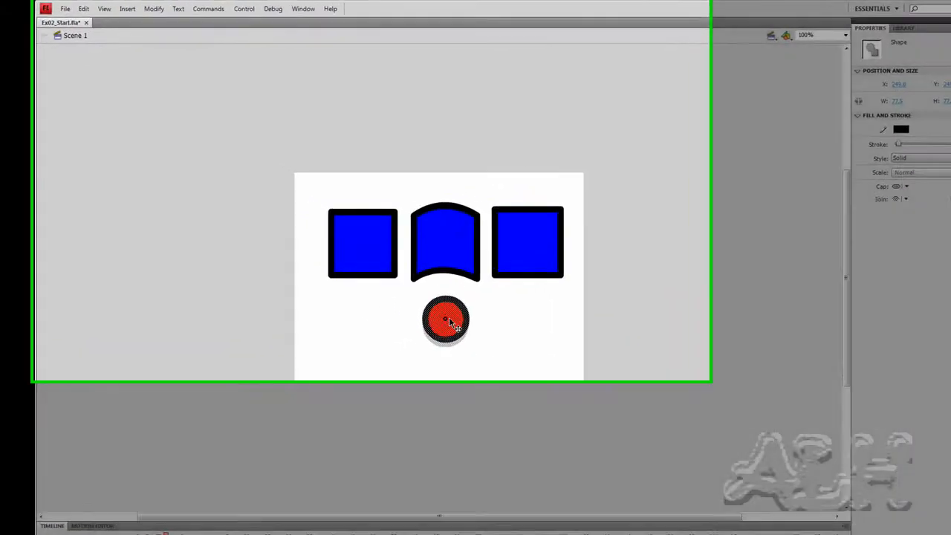
drag(399, 282, 400, 241)
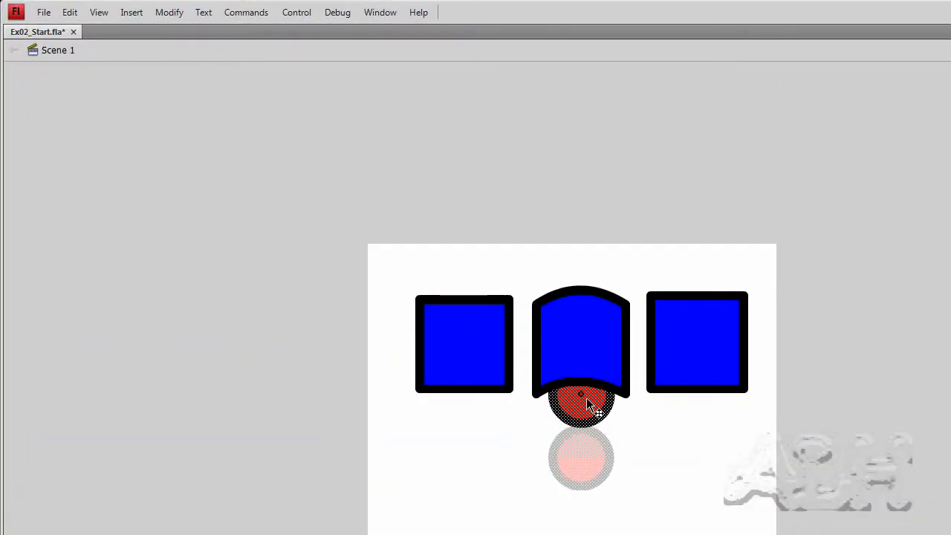
drag(586, 398, 489, 389)
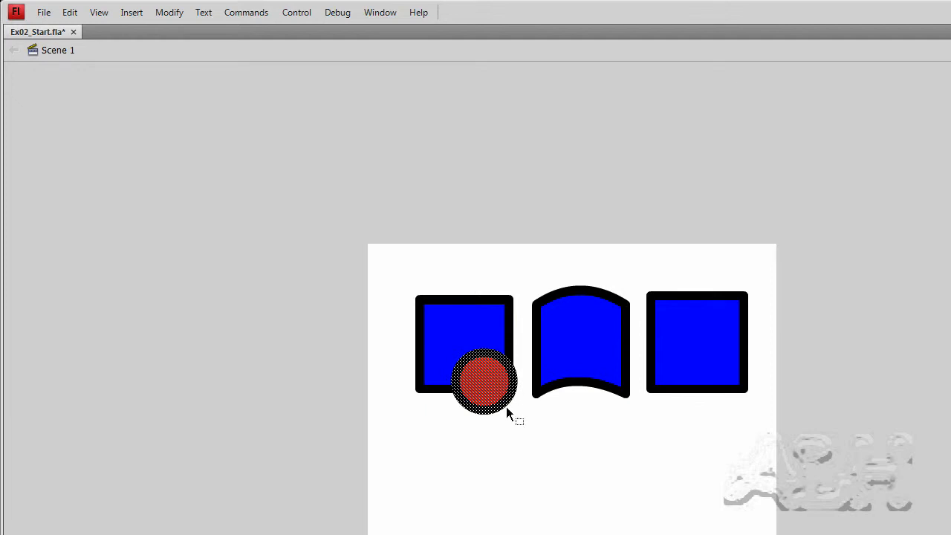
click(522, 432)
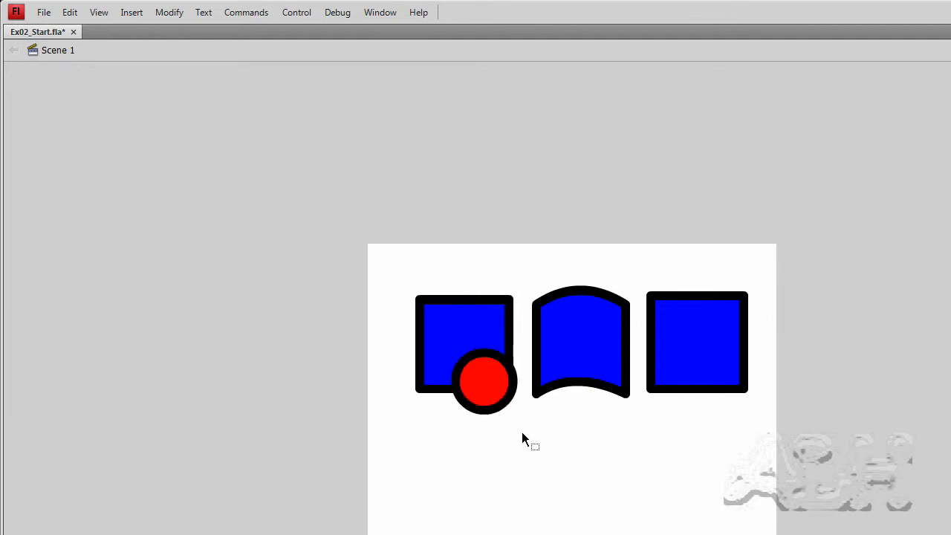
double_click(491, 384)
drag(492, 382, 530, 443)
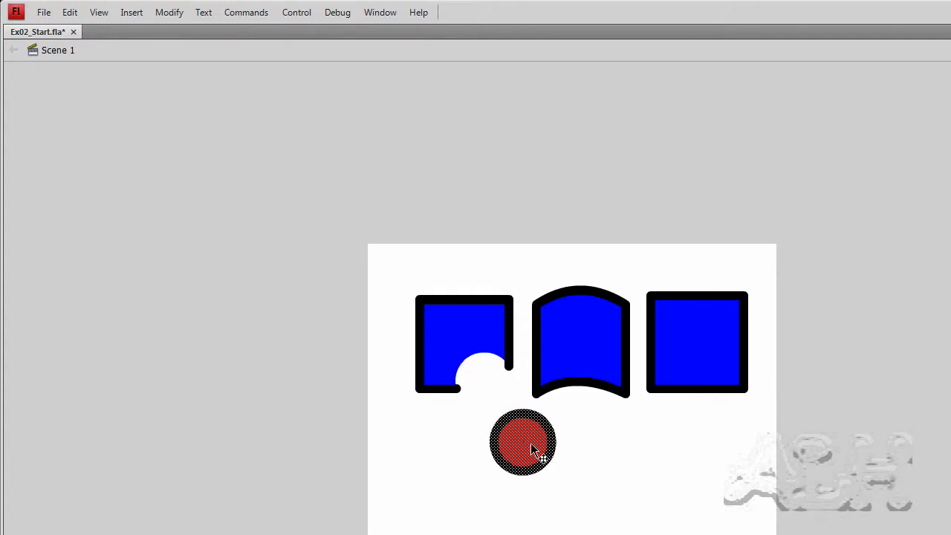
Undo the cut and the move onto the left square, and place the circle back below the curved object.
key(ctrl+z)
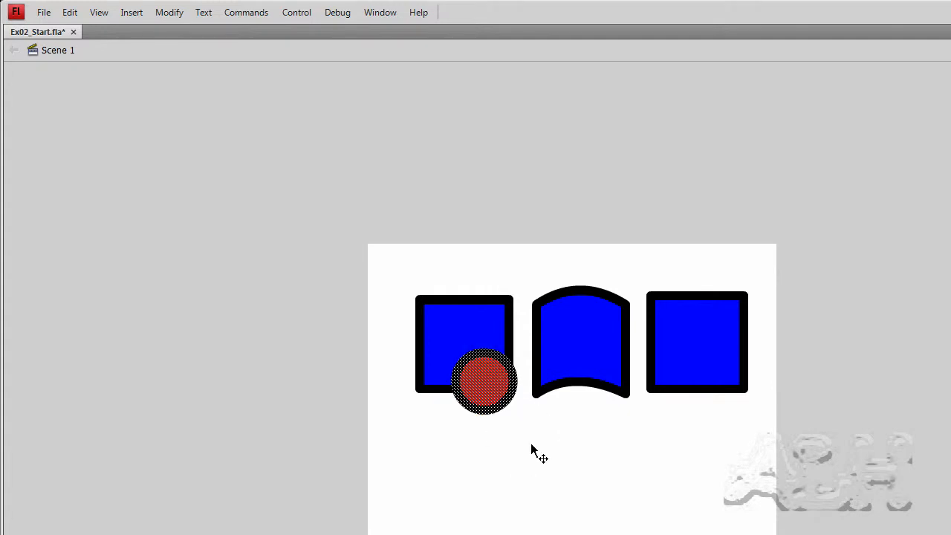
click(530, 443)
click(530, 443)
key(ctrl+z)
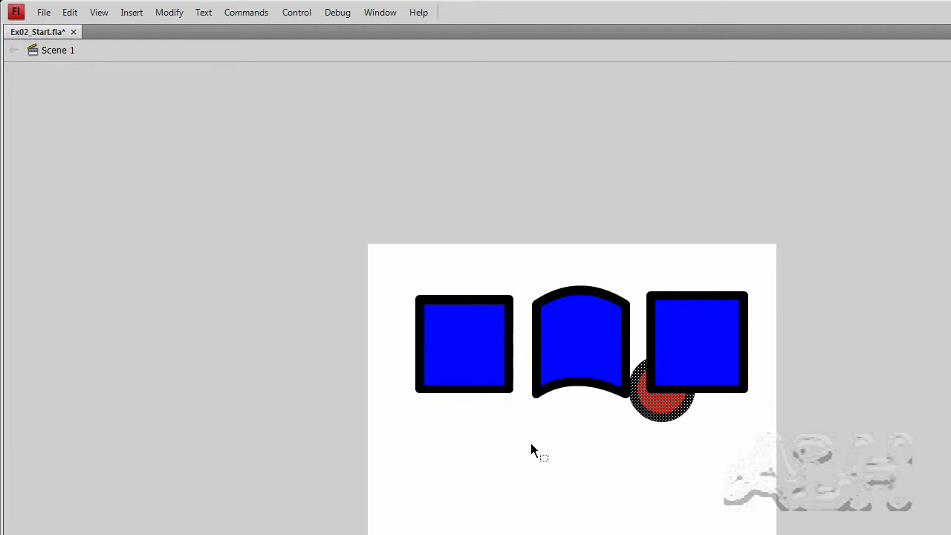
drag(671, 408, 582, 453)
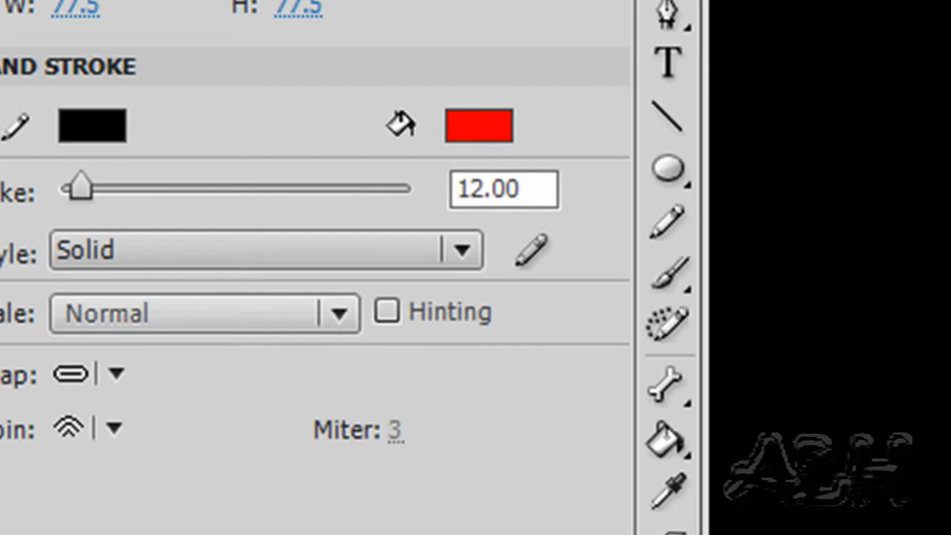
With Object Drawing on, draw a second red circle about 77 px wide below the right square.
click(677, 178)
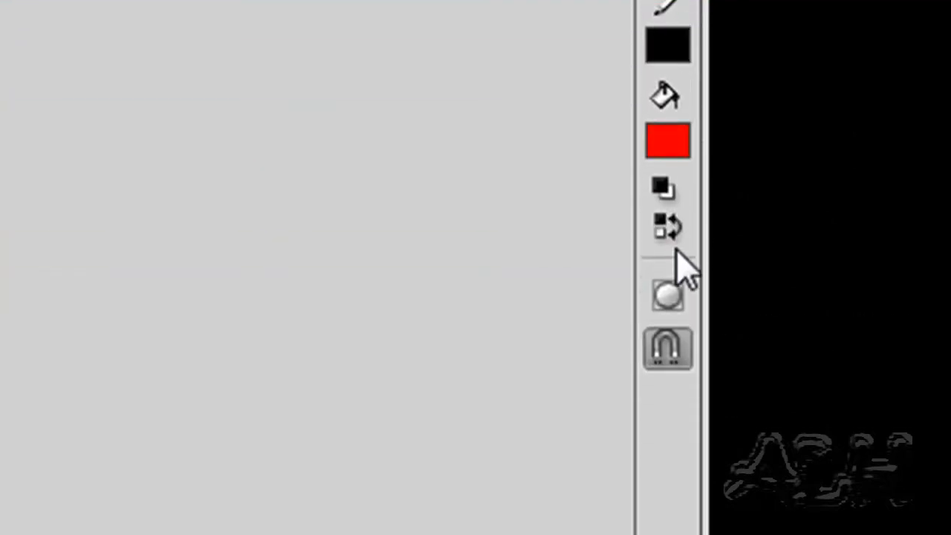
click(672, 293)
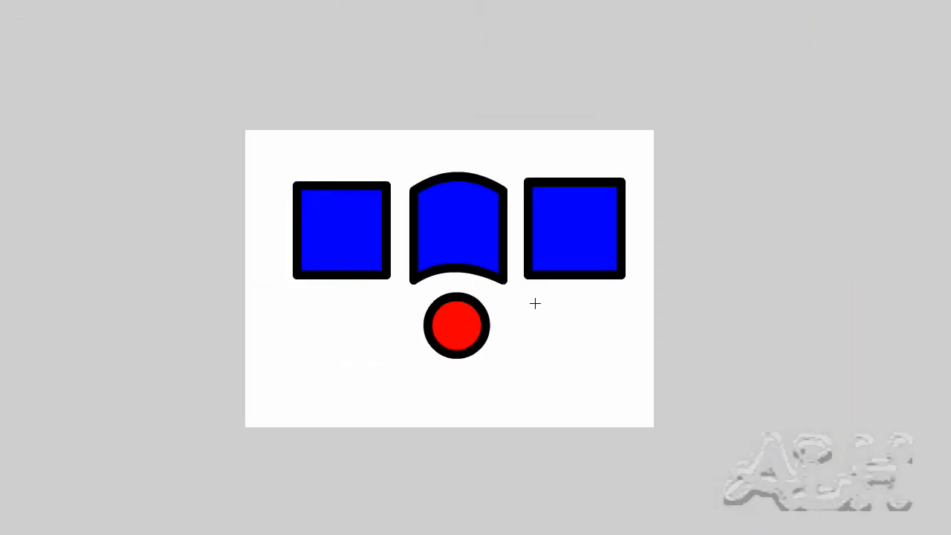
mouse_move(535, 303)
mouse_down()
mouse_move(592, 374)
mouse_move(592, 361)
mouse_up()
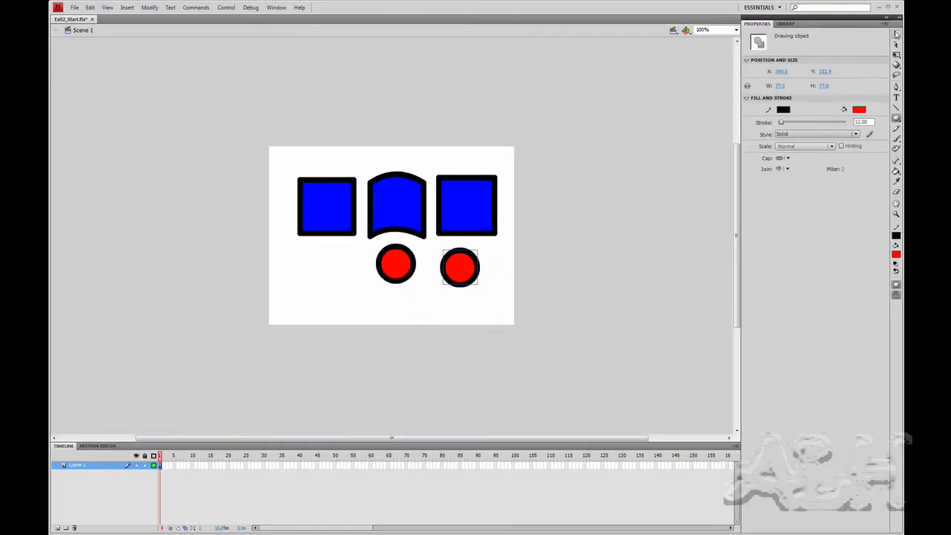
Move the second circle across the blue figures and place it in the empty area below the left square.
click(896, 34)
drag(458, 273, 459, 245)
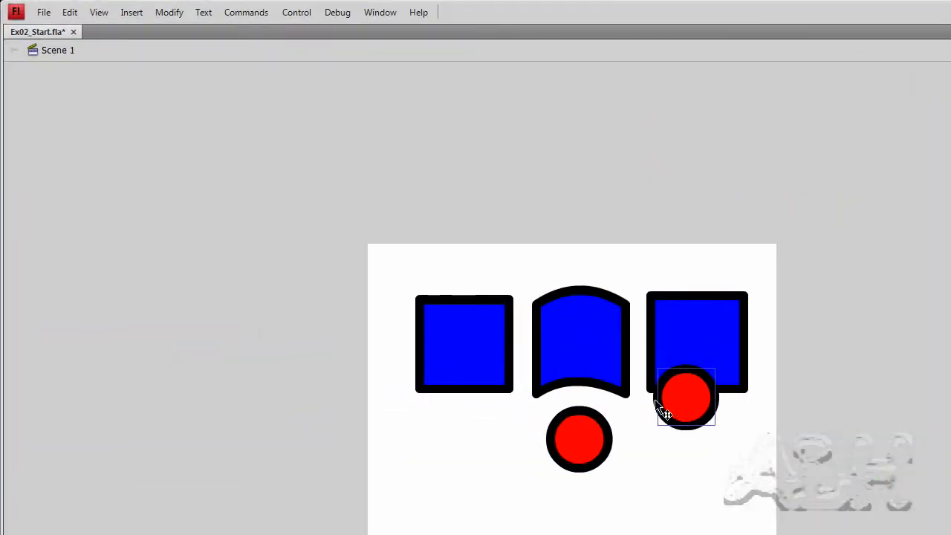
drag(496, 283, 439, 260)
mouse_move(588, 357)
mouse_down()
mouse_move(666, 428)
mouse_move(603, 427)
mouse_move(496, 364)
mouse_move(474, 474)
mouse_up()
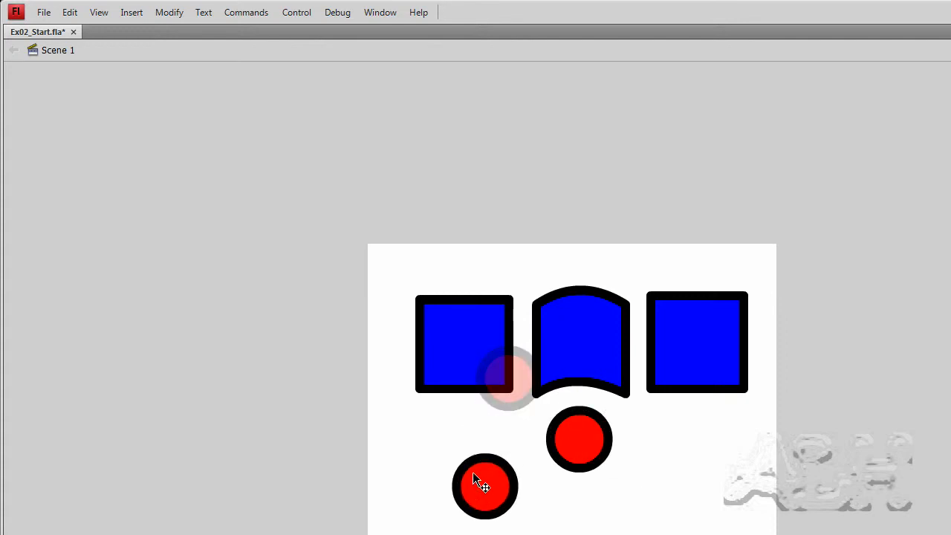
Lower the plain circle slightly and move the drawing-object circle to its right, below the right square.
click(579, 437)
drag(580, 439, 577, 463)
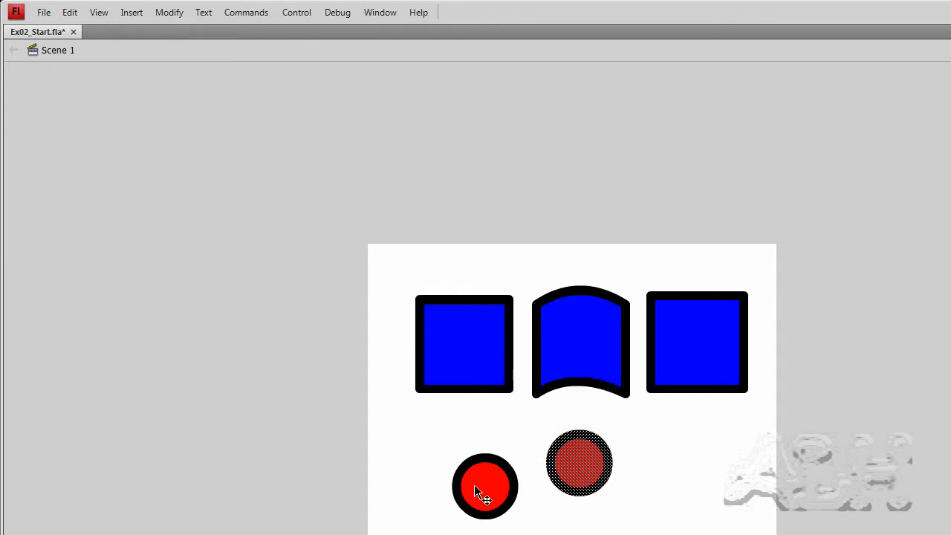
click(474, 484)
drag(475, 484, 682, 428)
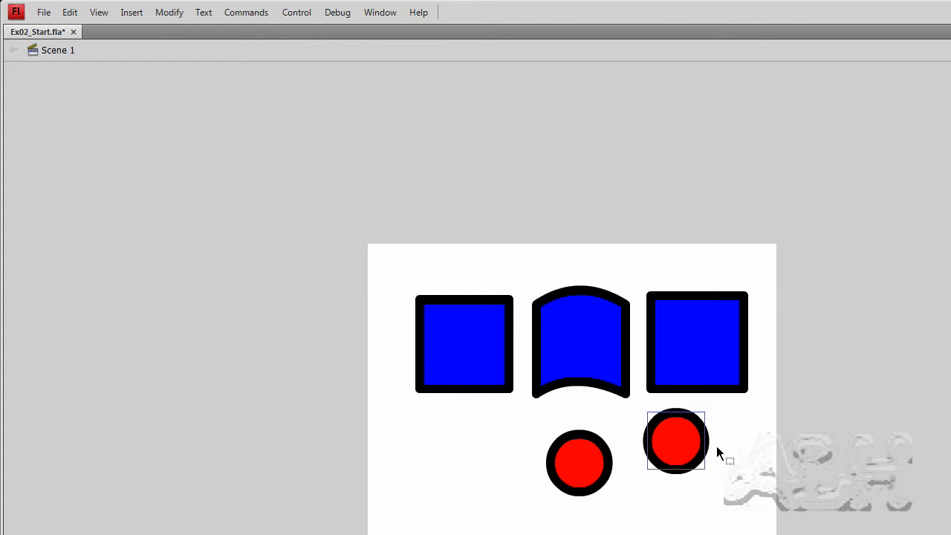
drag(686, 426, 676, 447)
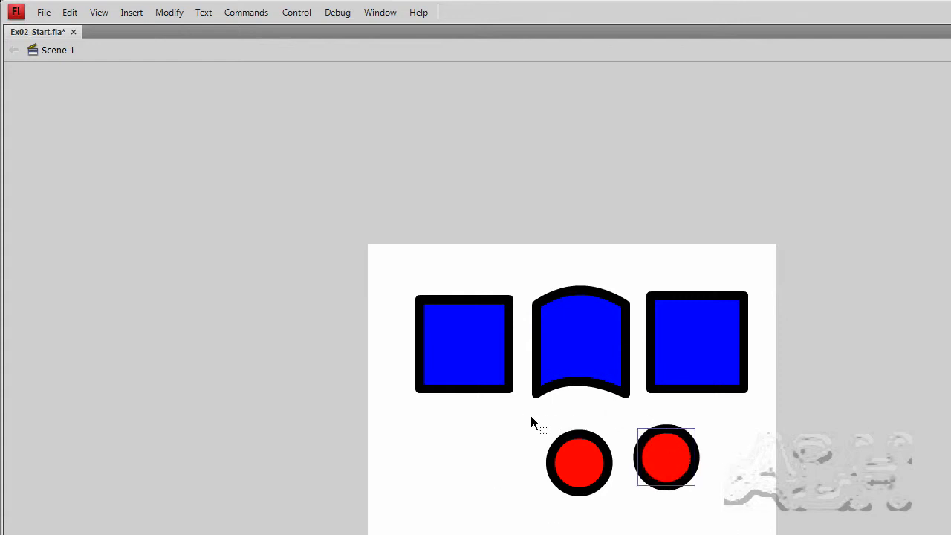
Select both red circles and delete them from the stage.
mouse_move(521, 415)
mouse_down()
mouse_move(569, 483)
mouse_move(726, 514)
mouse_up()
key(Delete)
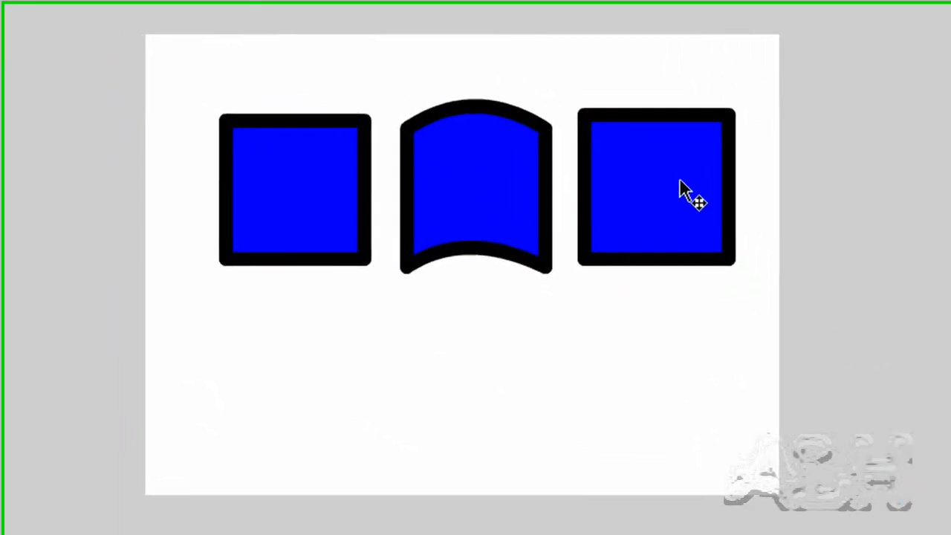
Move the curved figure toward the right square and shift that square slightly so it partly covers the curved figure.
drag(495, 178, 559, 159)
mouse_move(658, 175)
mouse_down()
mouse_move(698, 167)
mouse_move(654, 168)
mouse_up()
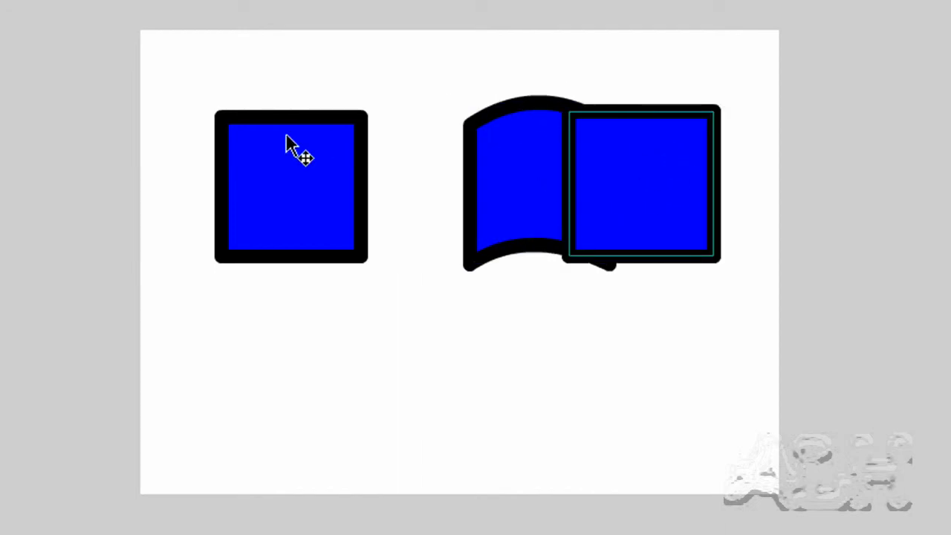
mouse_move(638, 145)
mouse_down()
mouse_move(673, 145)
mouse_move(641, 149)
mouse_up()
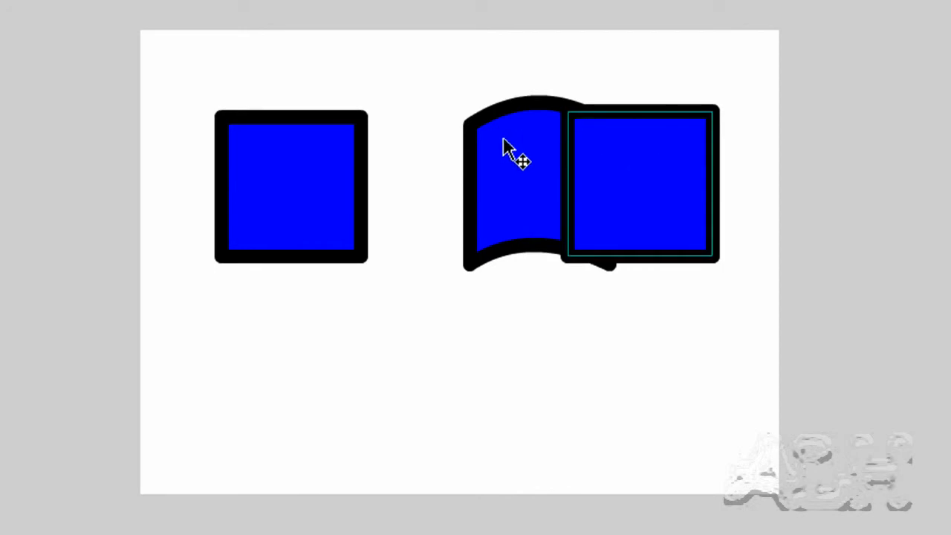
Send the right square to the back, and move it over the left plain square and back behind the curved figure.
right_click(624, 149)
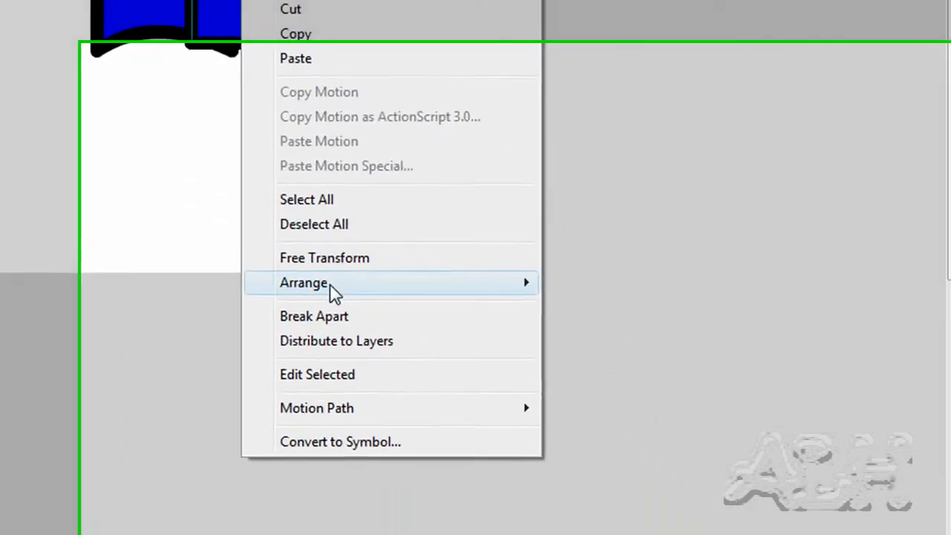
mouse_move(573, 399)
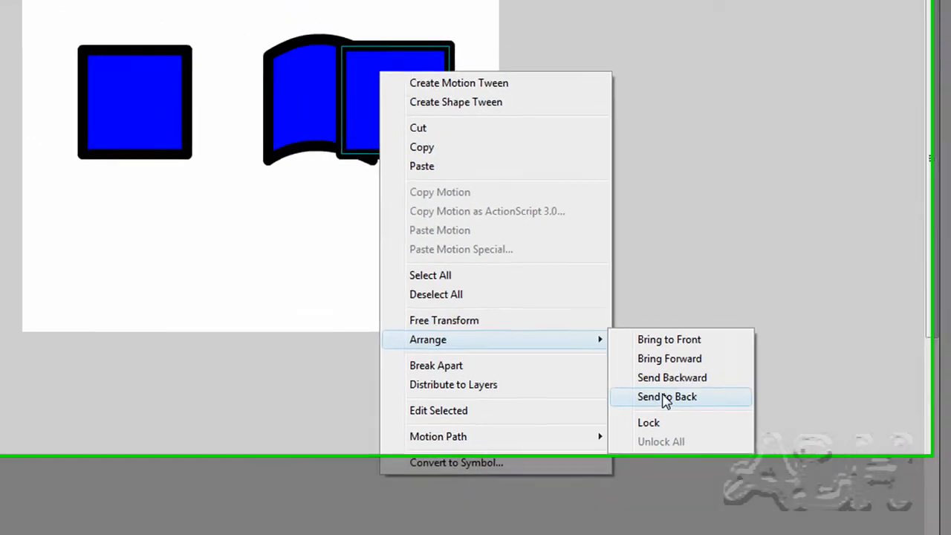
click(650, 380)
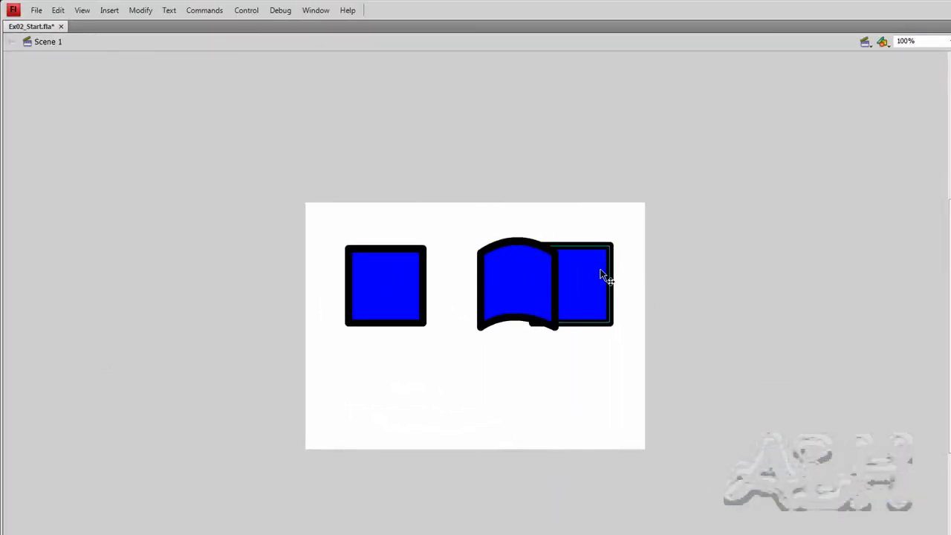
drag(594, 275, 444, 235)
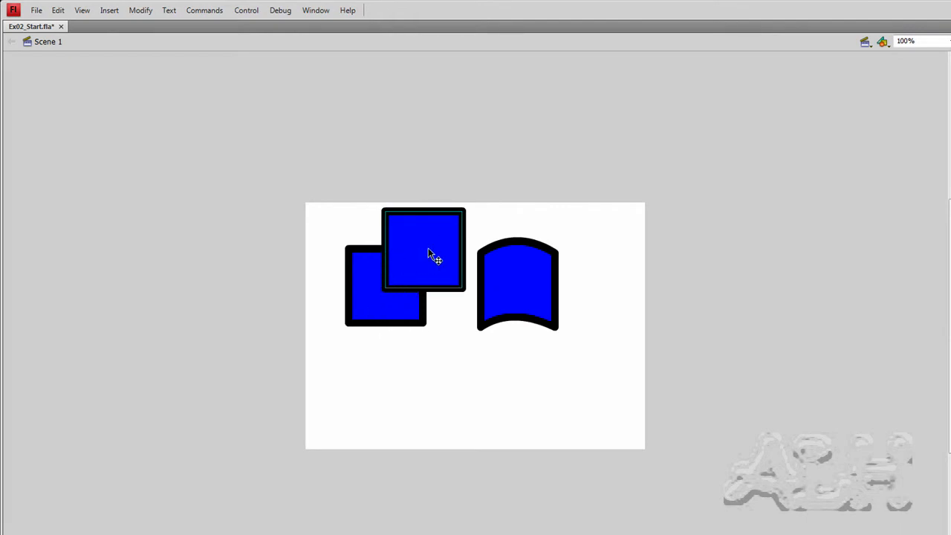
drag(428, 251, 513, 286)
Bring the square that overlaps the curved figure to the front of the stacking order.
right_click(582, 276)
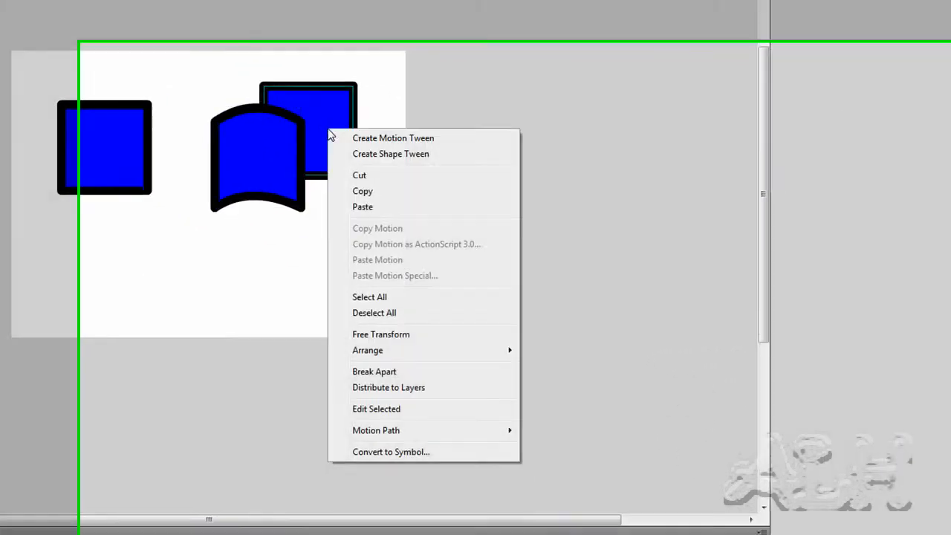
mouse_move(409, 356)
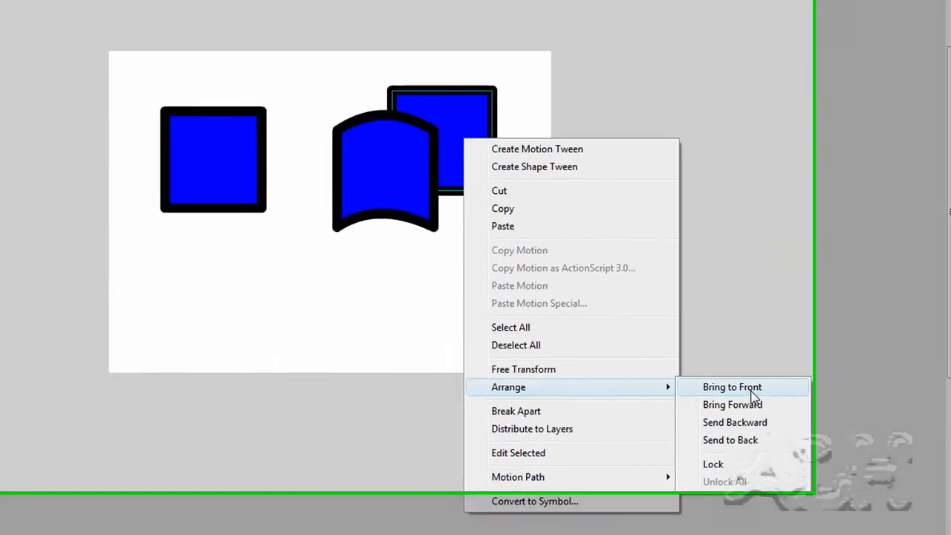
click(505, 318)
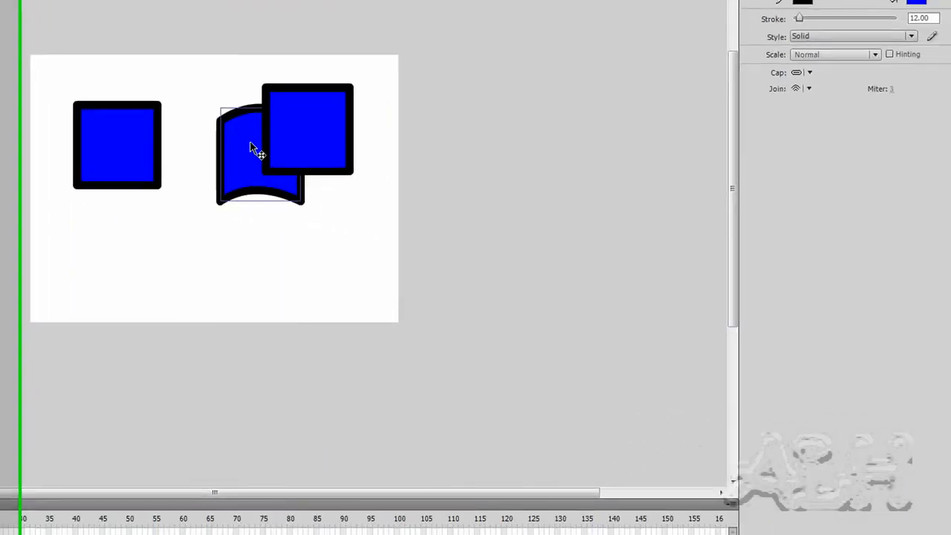
Bring the curved figure to the front so it covers the overlapping square.
right_click(493, 187)
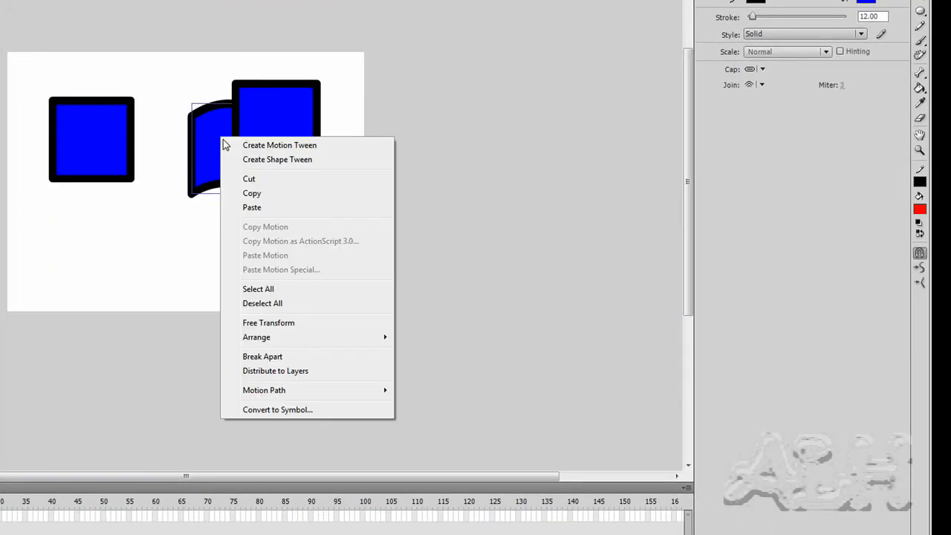
mouse_move(301, 338)
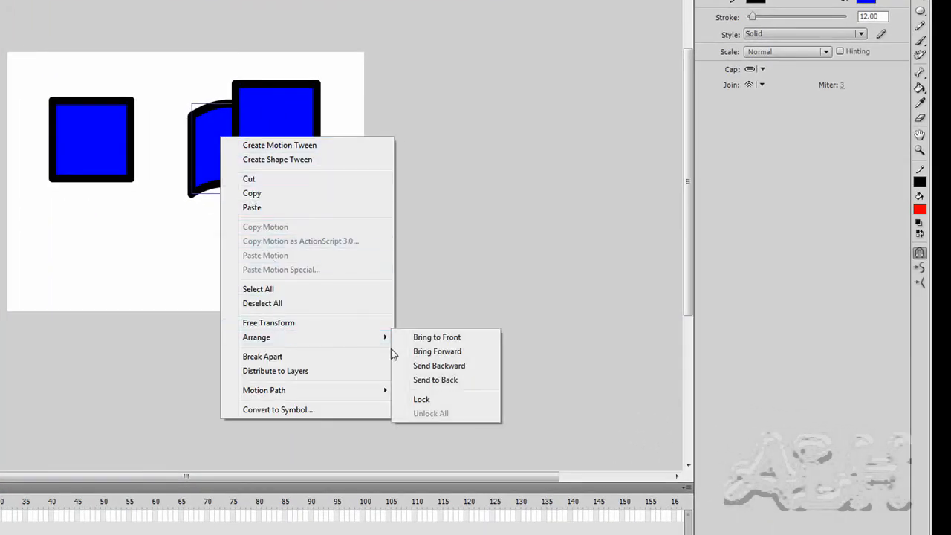
click(431, 339)
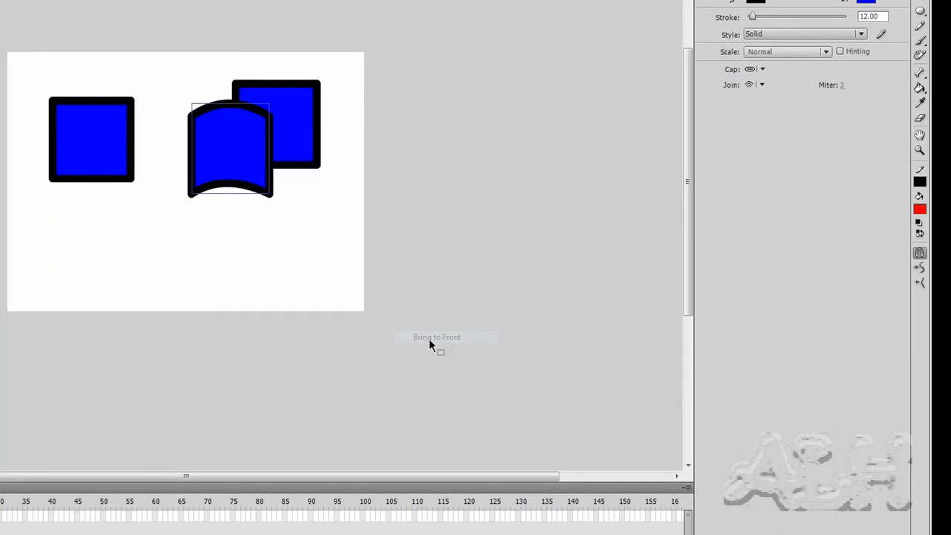
Check which context commands are offered for the left plain square, looking for arrangement options.
click(99, 141)
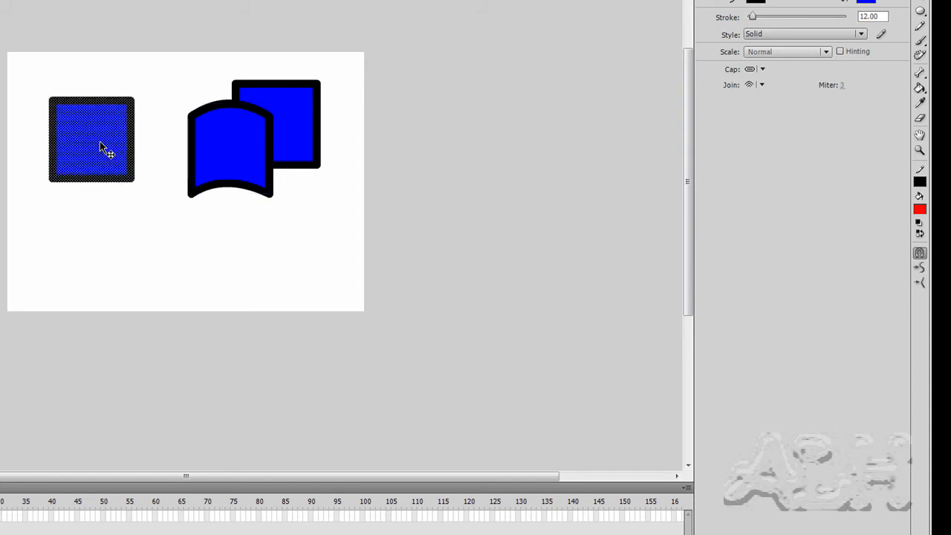
right_click(100, 141)
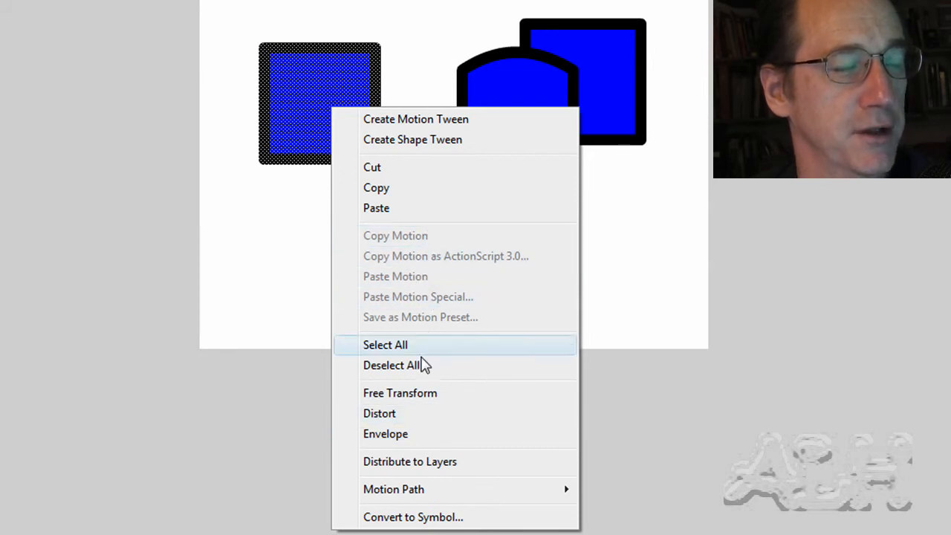
click(625, 230)
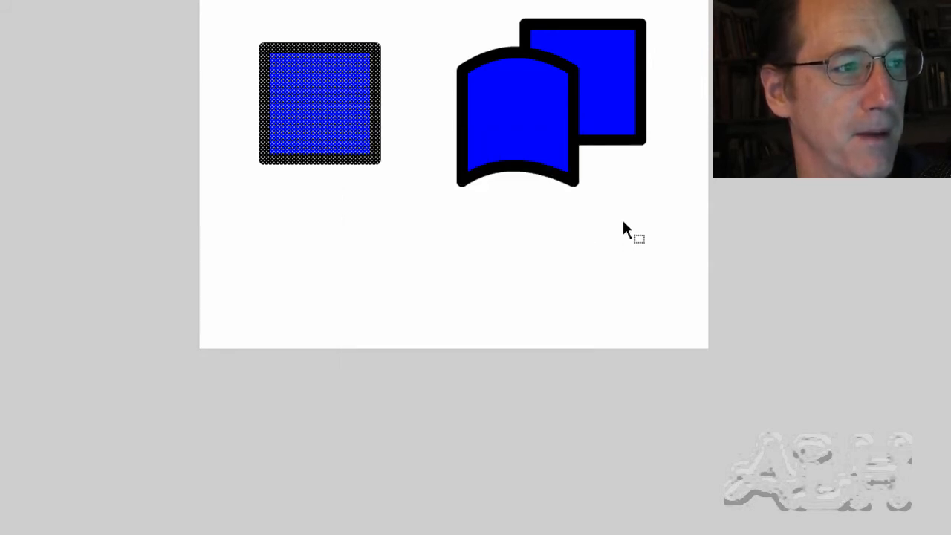
Move the curved figure over the edge of the left plain square and move the other square partly behind the curved figure.
drag(527, 124, 417, 80)
drag(562, 115, 477, 126)
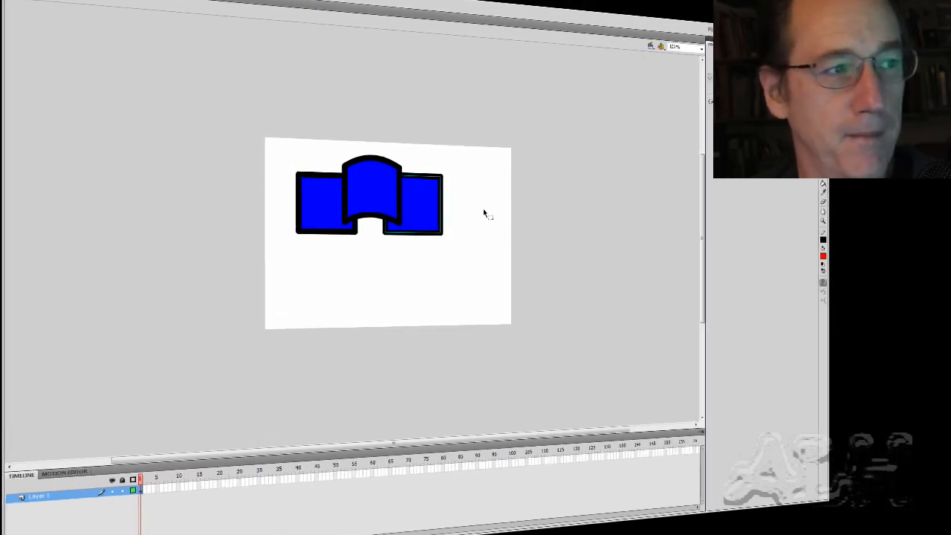
Open the list of file commands for the document.
click(54, 1)
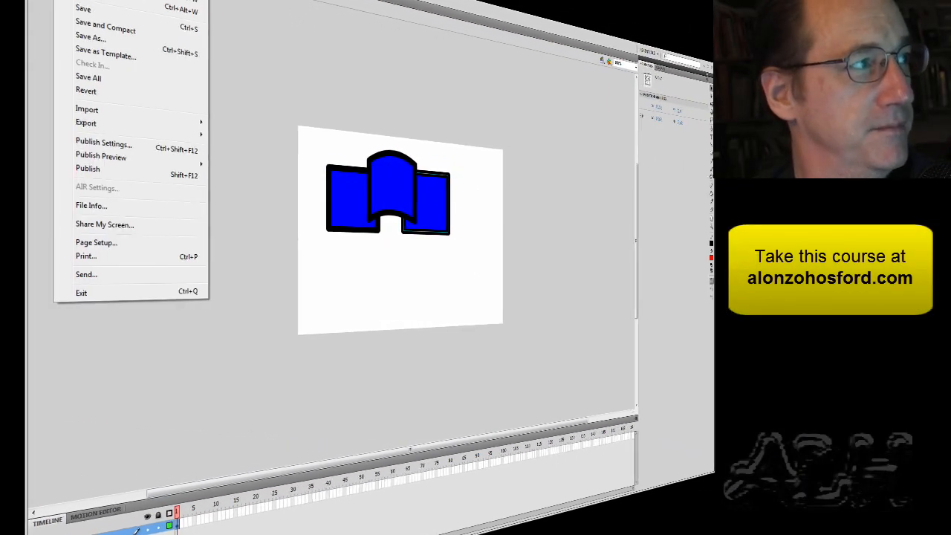